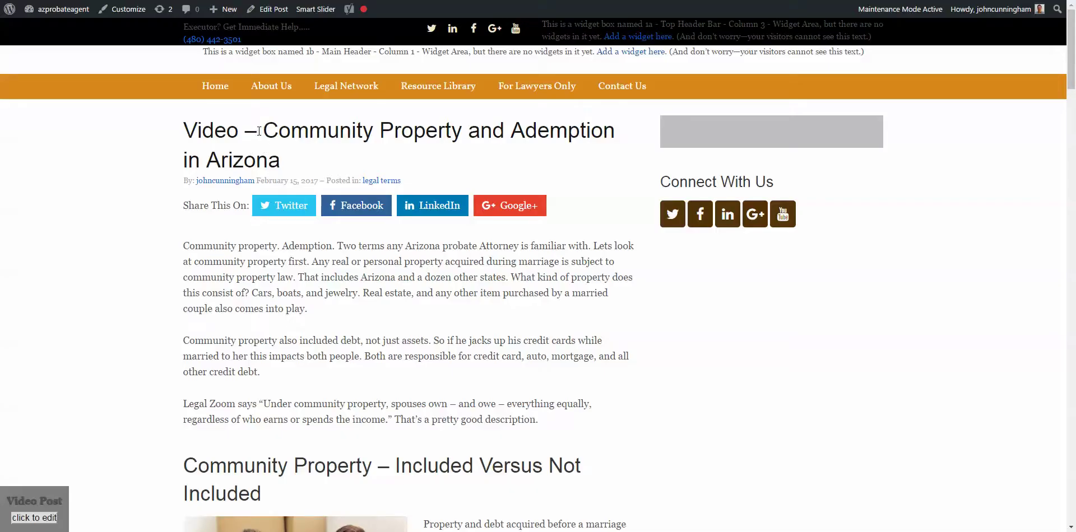
- Highlight 'Video –' at the start of the post title
left_click_drag(261, 133, 186, 131)
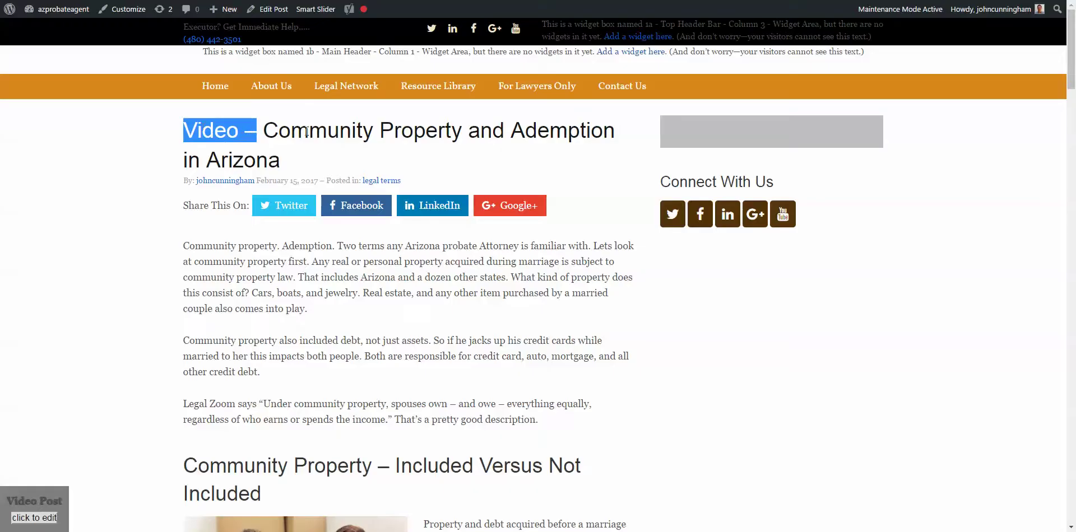
left_click(264, 132)
left_click_drag(264, 132, 165, 140)
scroll(719, 310, "down", 1)
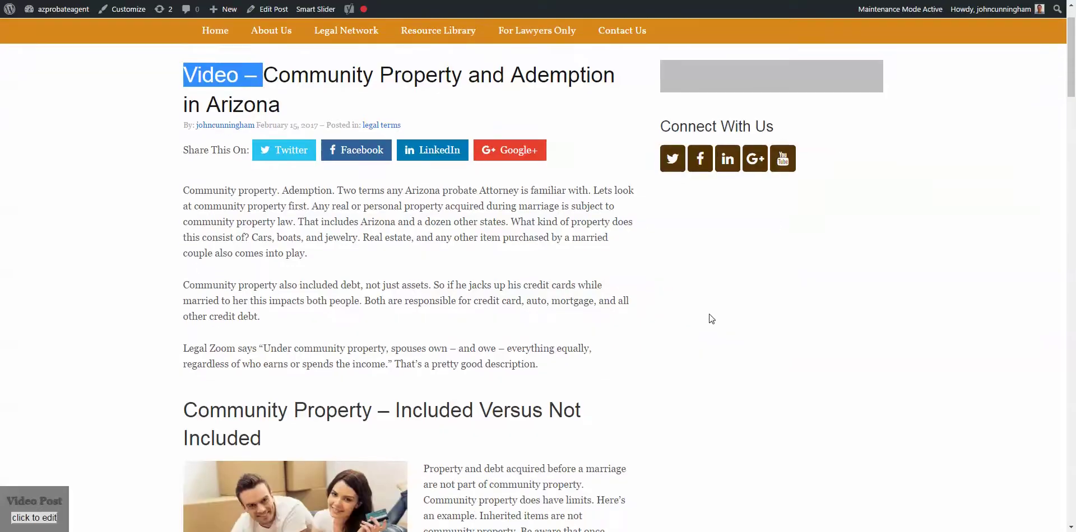
scroll(713, 319, "down", 3)
scroll(713, 319, "down", 2)
scroll(712, 319, "down", 3)
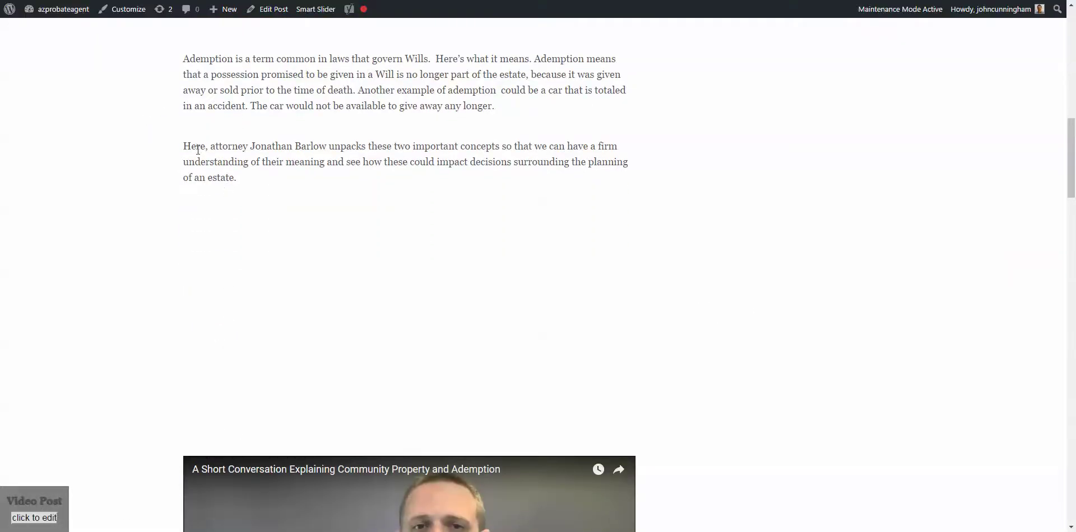
- Highlight the video introduction and Community Property and Ademption paragraphs, then open Edit Post
left_click_drag(184, 147, 239, 183)
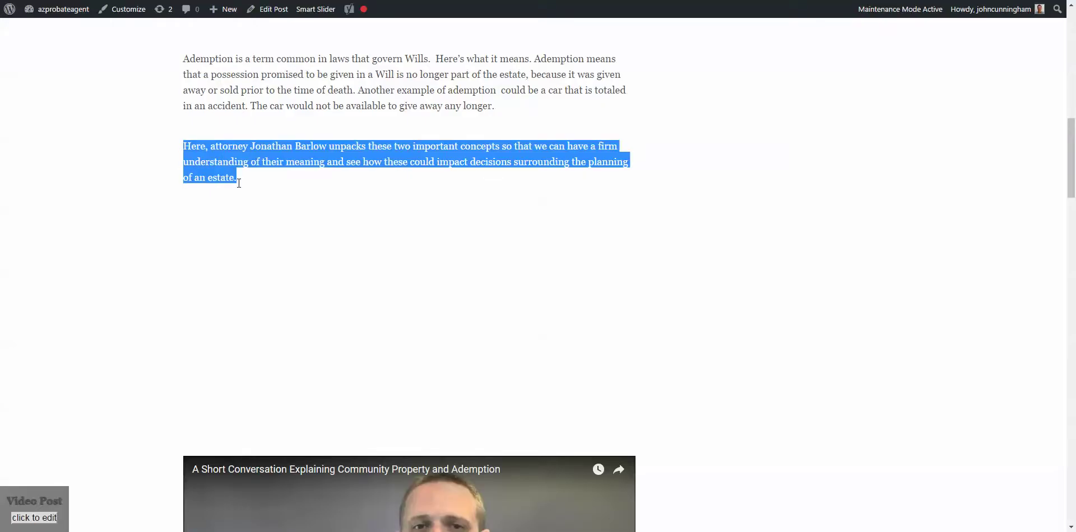
scroll(301, 185, "up", 2)
scroll(427, 185, "up", 1)
scroll(423, 280, "up", 2)
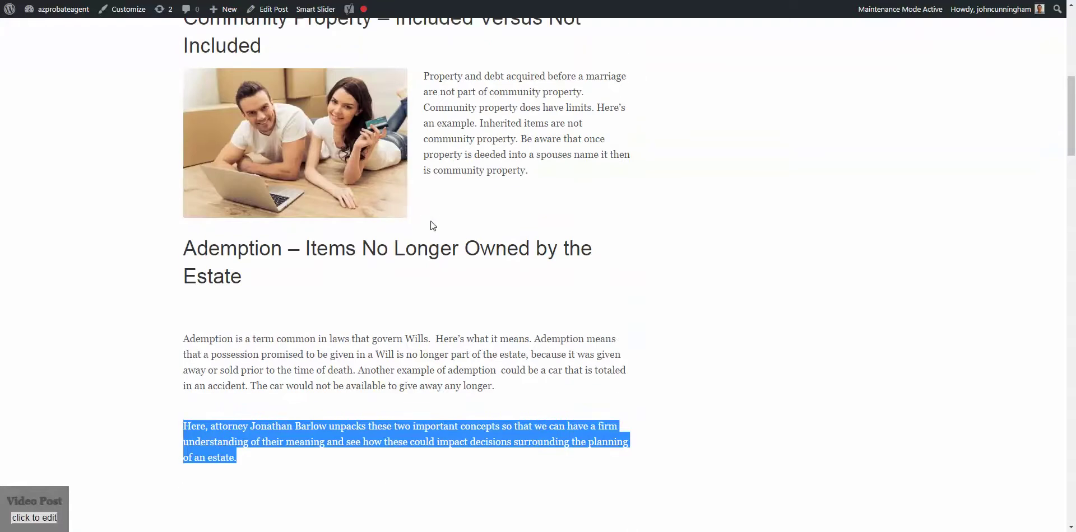
scroll(404, 403, "up", 1)
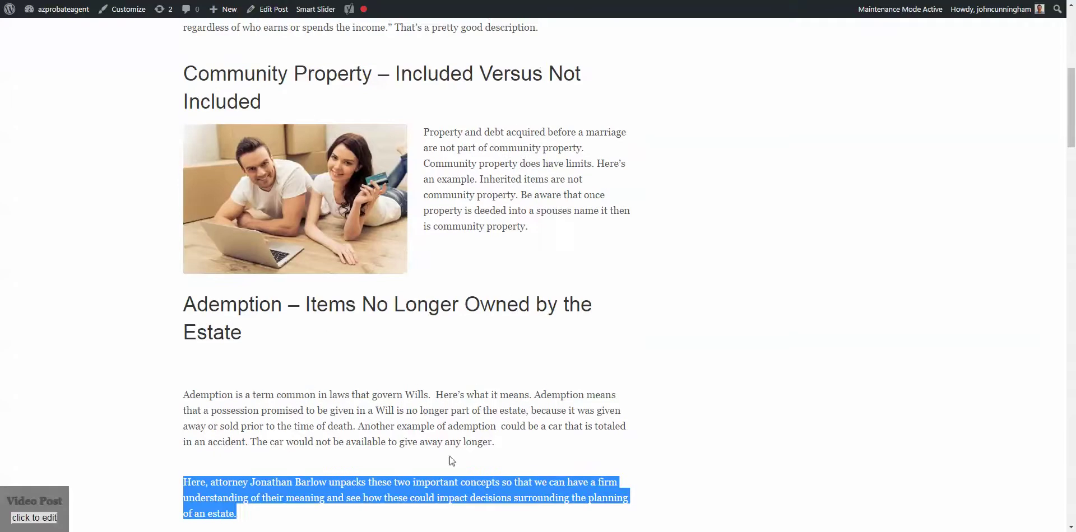
left_click(523, 443)
left_click_drag(523, 443, 65, 113)
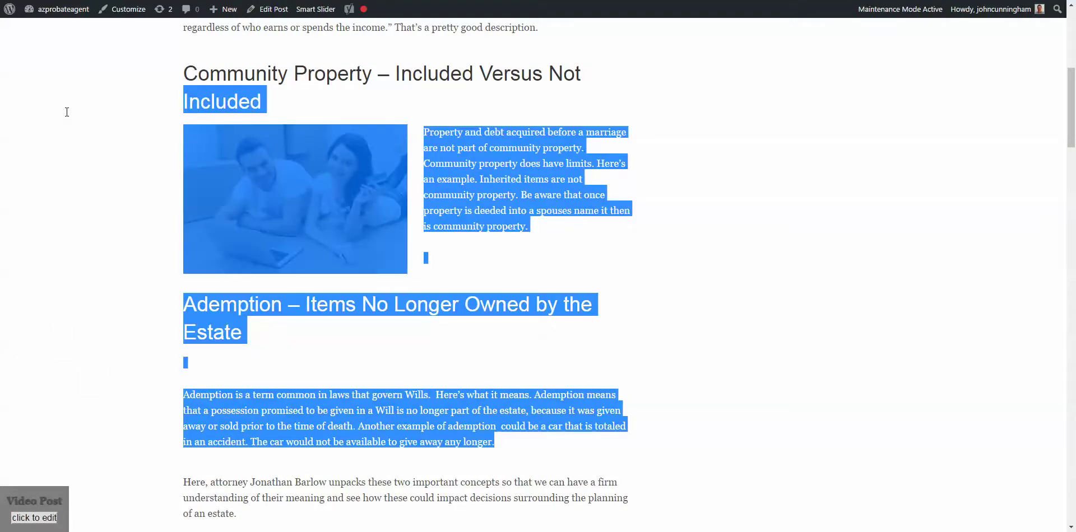
scroll(858, 487, "down", 1)
scroll(872, 324, "down", 3)
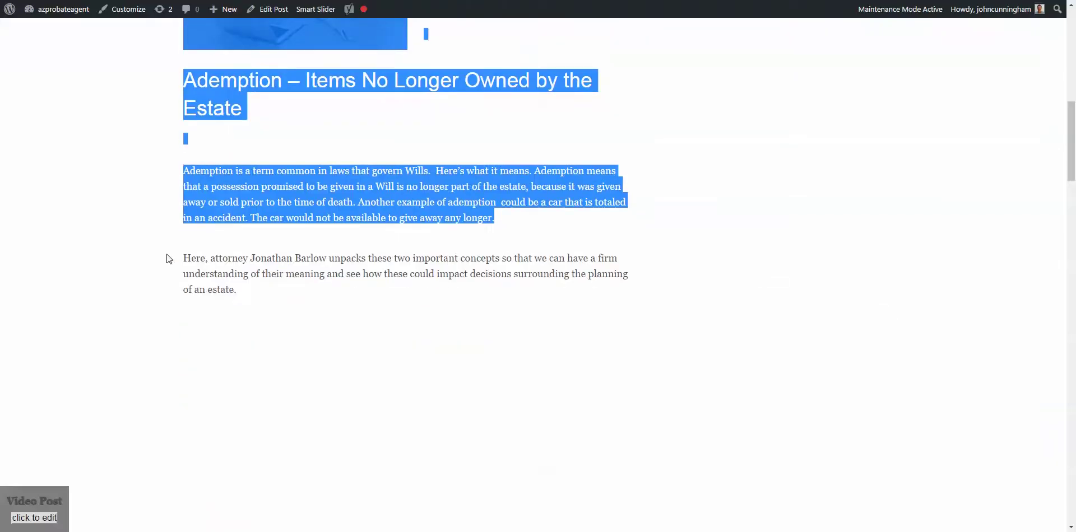
left_click_drag(166, 260, 237, 290)
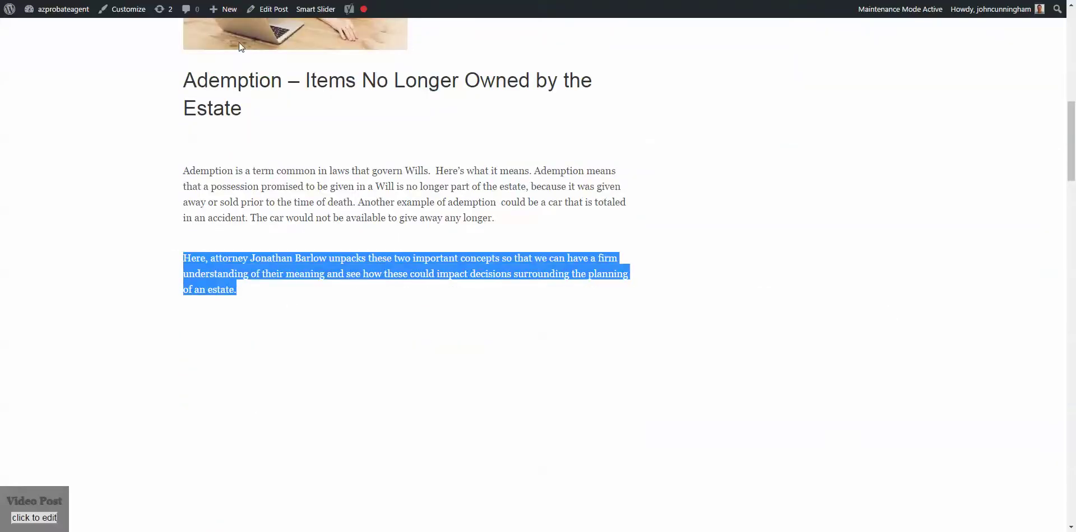
scroll(298, 439, "down", 1)
scroll(227, 311, "down", 3)
scroll(319, 339, "down", 4)
scroll(476, 309, "up", 5)
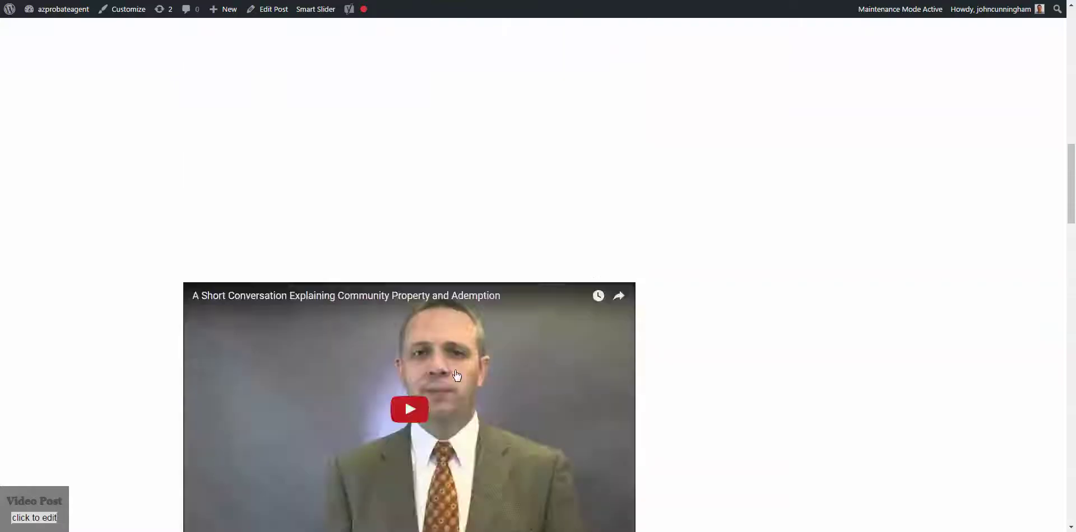
scroll(336, 168, "up", 3)
left_click(267, 10)
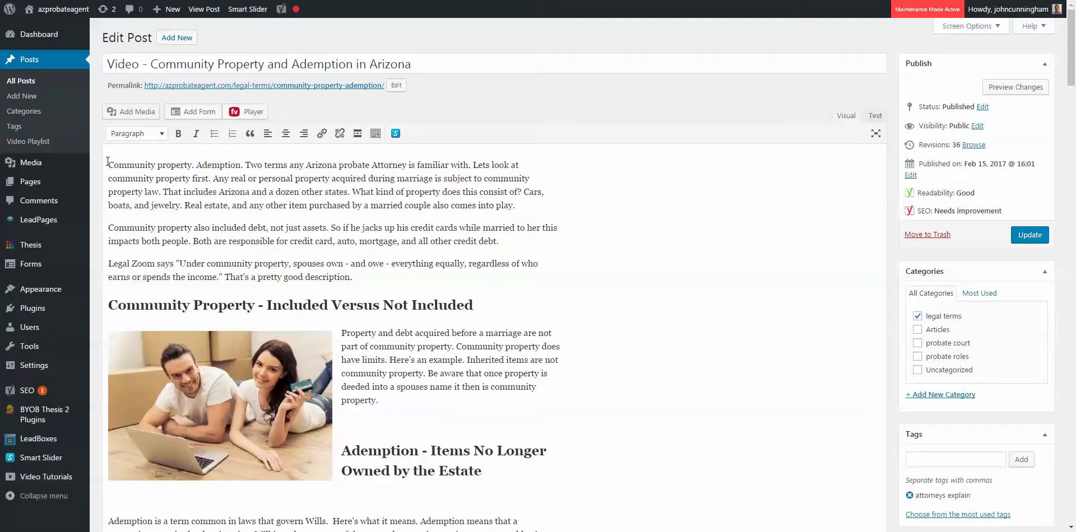
scroll(905, 311, "down", 5)
scroll(894, 445, "down", 4)
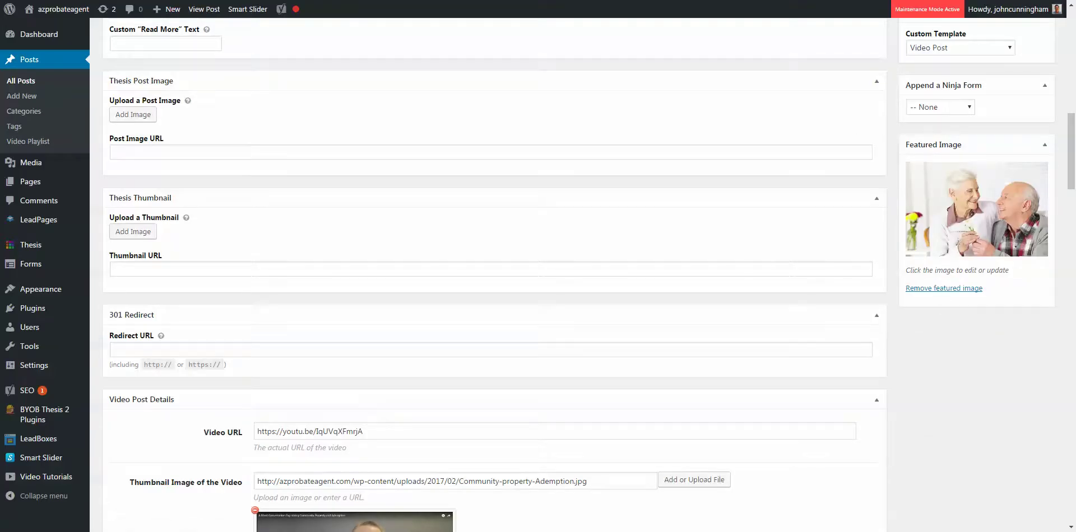
- View the post live and open its 'Video Post – click to edit' template badge
left_click(204, 9)
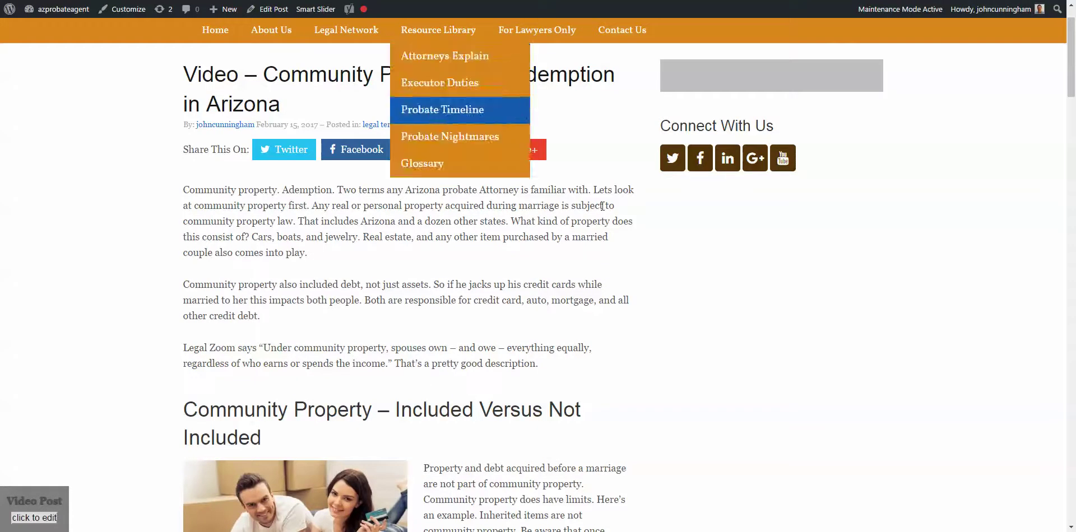
left_click(34, 518)
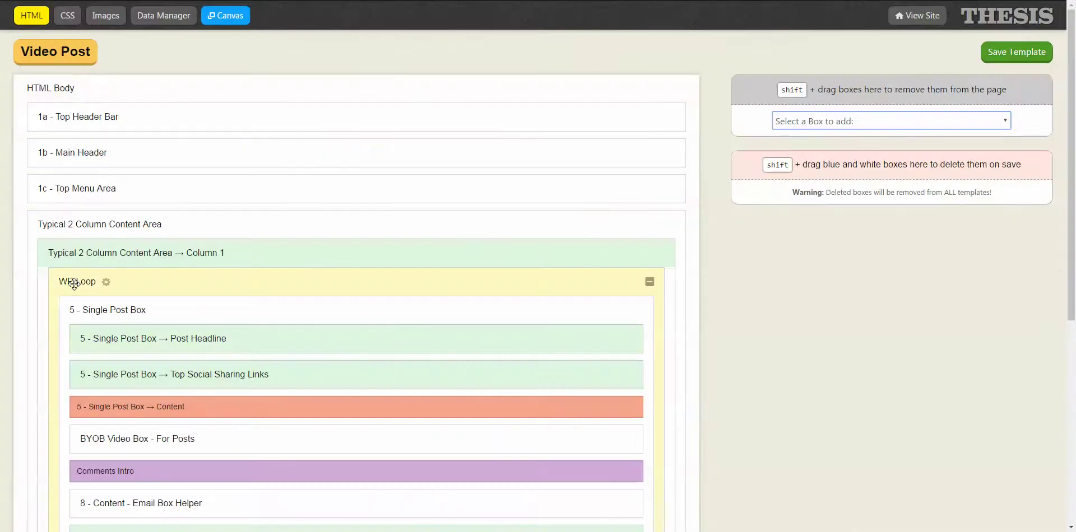
- Open the 'Select a Box to add' dropdown to review the available boxes
left_click(1004, 123)
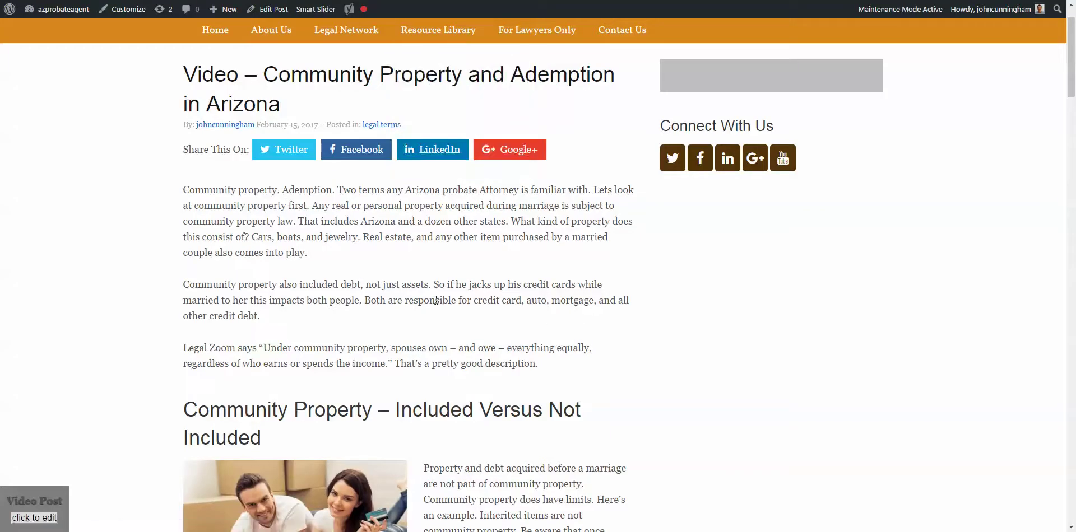
scroll(436, 294, "down", 3)
scroll(439, 280, "down", 4)
scroll(440, 281, "down", 4)
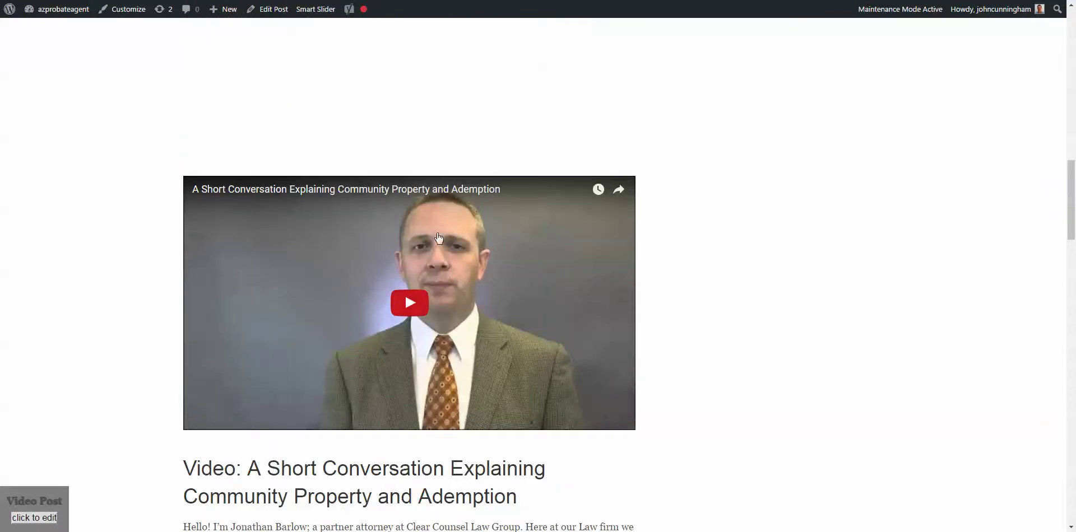
scroll(471, 335, "down", 3)
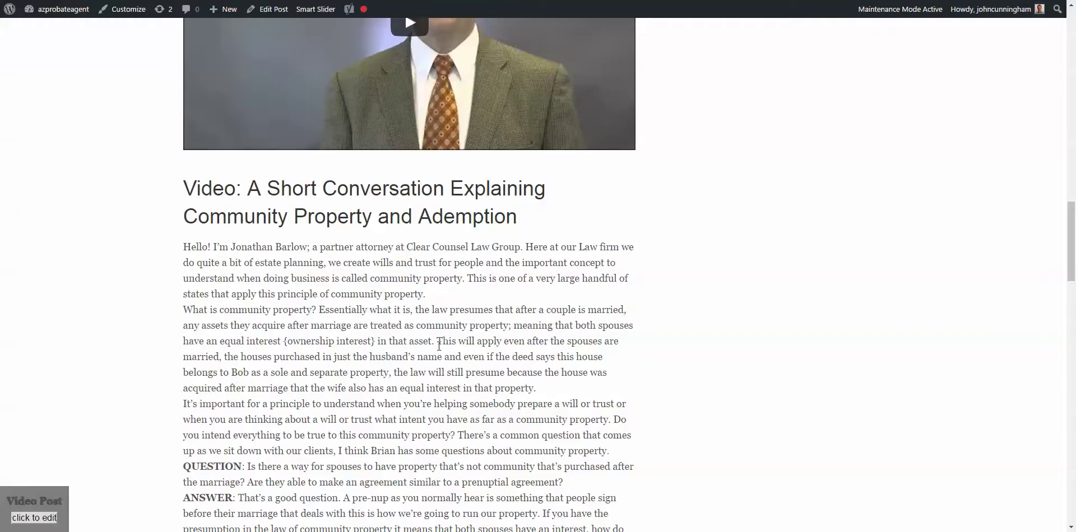
scroll(425, 370, "up", 3)
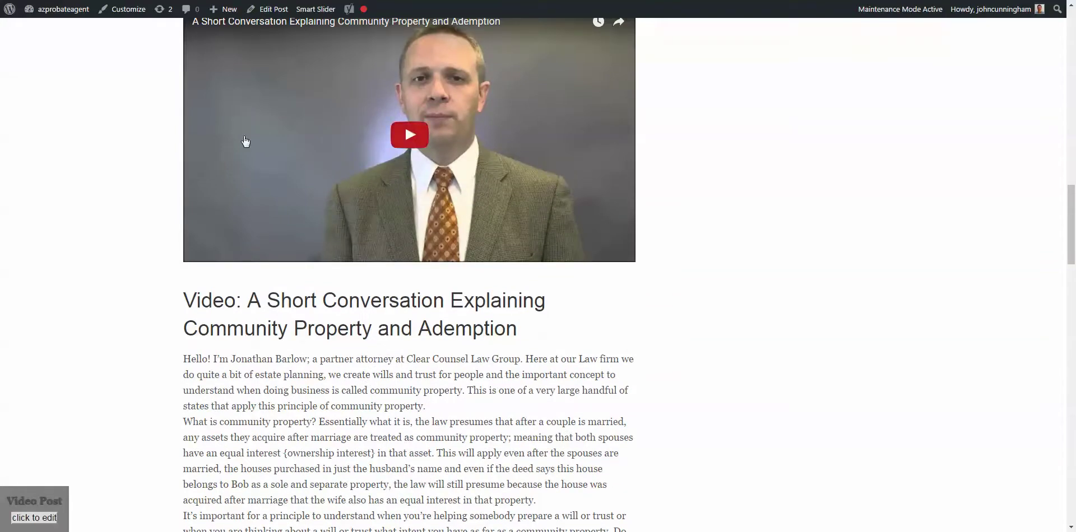
scroll(423, 393, "up", 3)
scroll(425, 408, "up", 3)
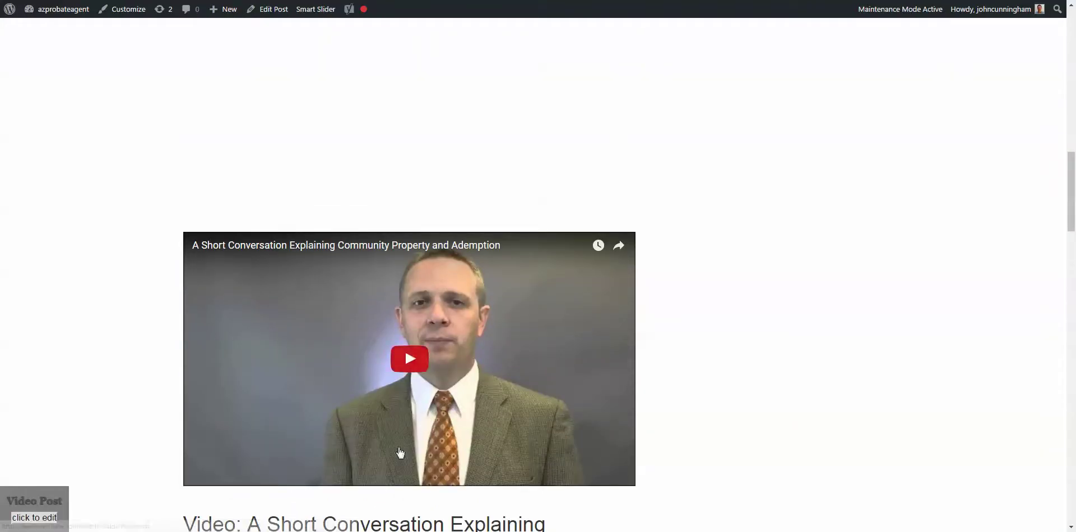
scroll(418, 498, "down", 4)
scroll(422, 373, "down", 4)
scroll(423, 372, "down", 5)
scroll(423, 369, "down", 3)
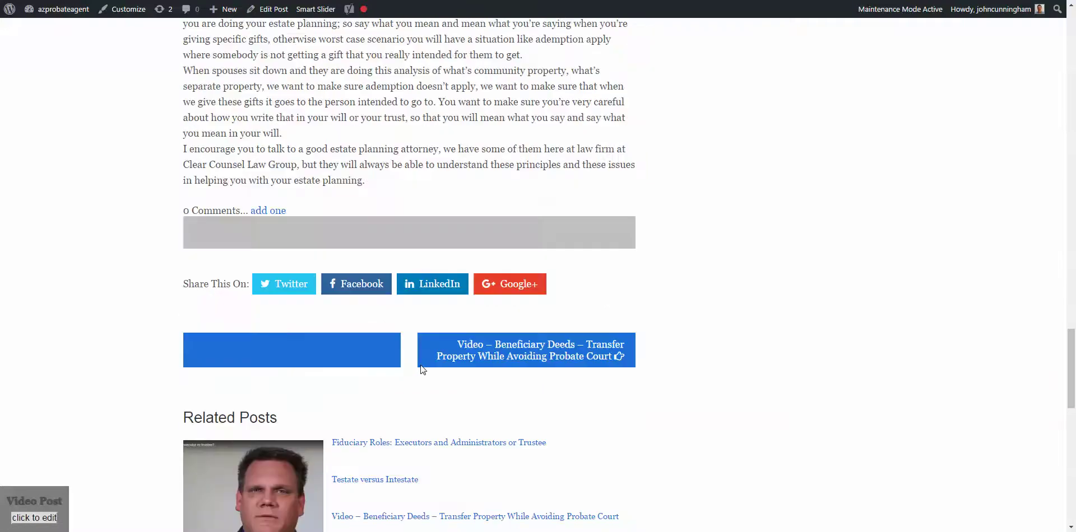
scroll(421, 364, "up", 1)
scroll(426, 382, "up", 3)
scroll(426, 382, "up", 5)
scroll(426, 382, "up", 4)
scroll(420, 382, "up", 3)
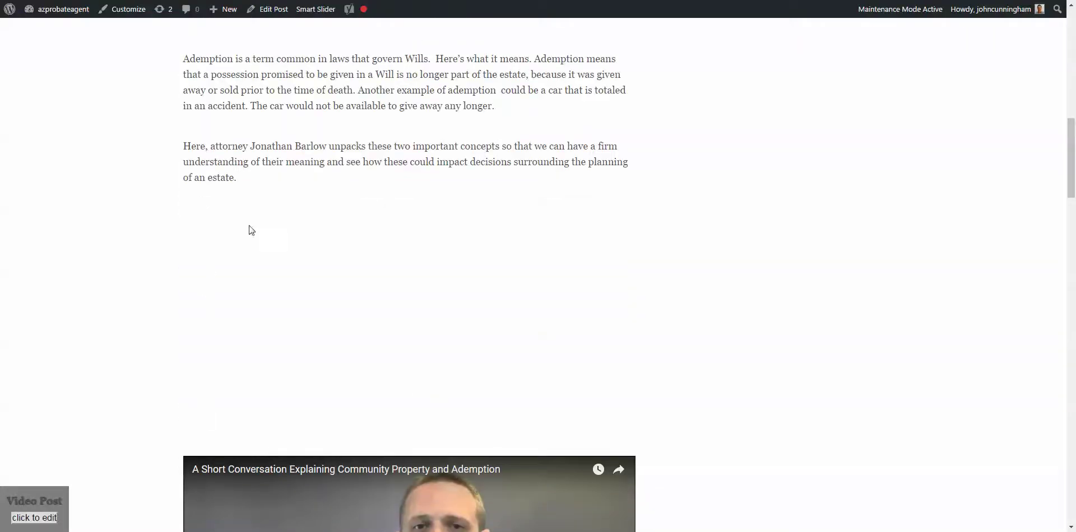
- Return to the post editor and show the video transcript as raw HTML
key("ctrl+Tab")
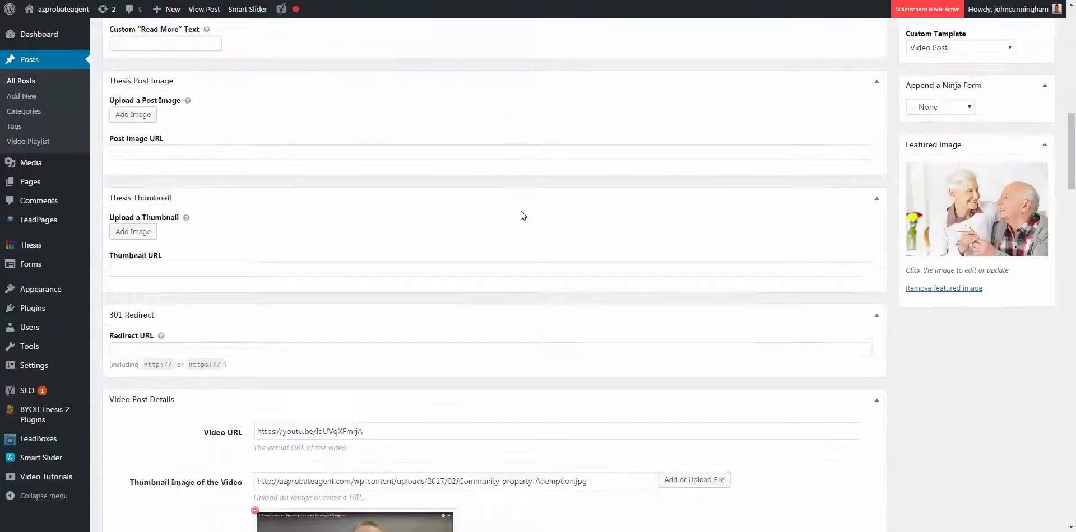
scroll(479, 221, "up", 10)
scroll(507, 230, "up", 5)
scroll(555, 286, "down", 3)
scroll(601, 347, "down", 5)
scroll(597, 323, "down", 10)
scroll(597, 320, "down", 10)
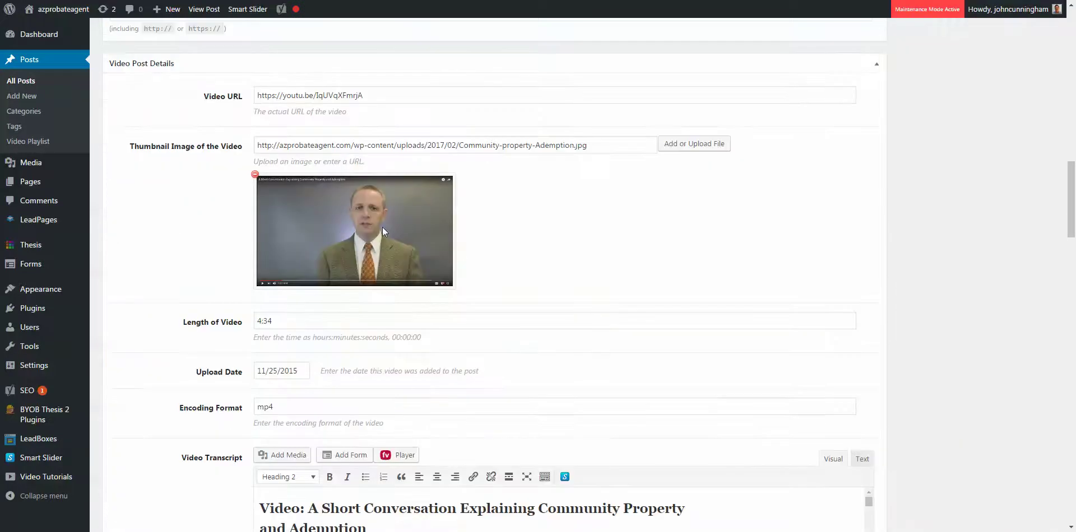
scroll(342, 265, "down", 5)
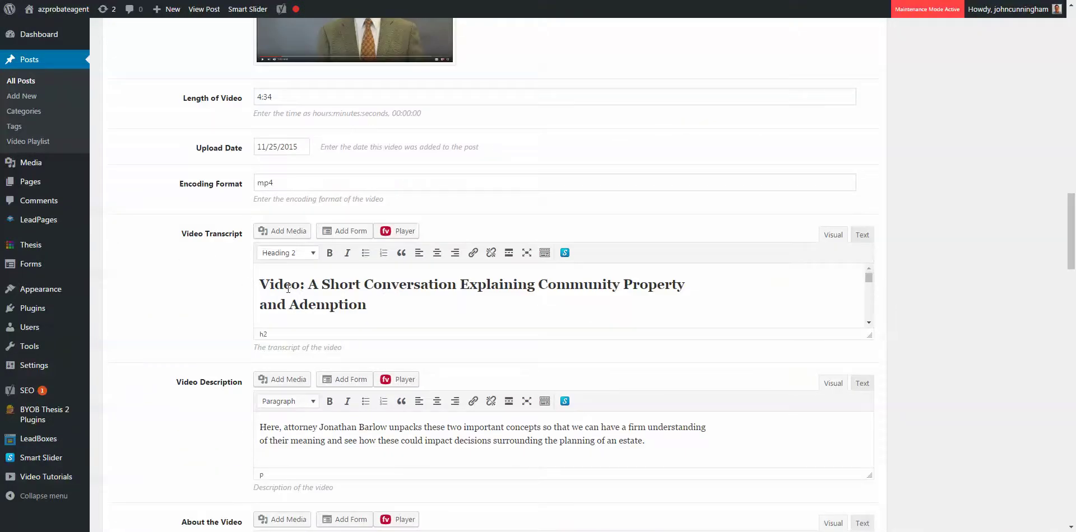
left_click(257, 280)
left_click(862, 236)
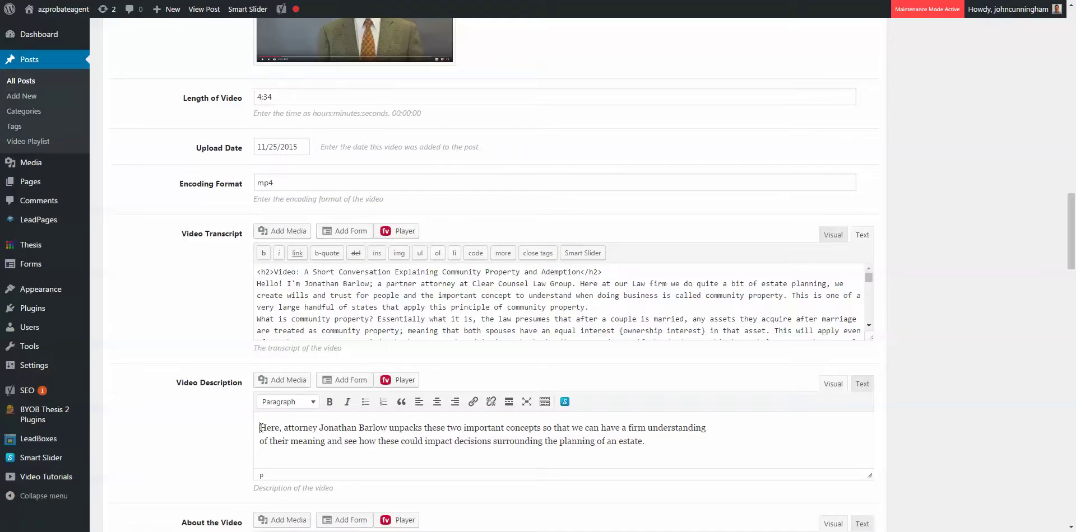
- Show the description and About the Video fields as raw HTML, then switch them back to Visual
left_click(863, 384)
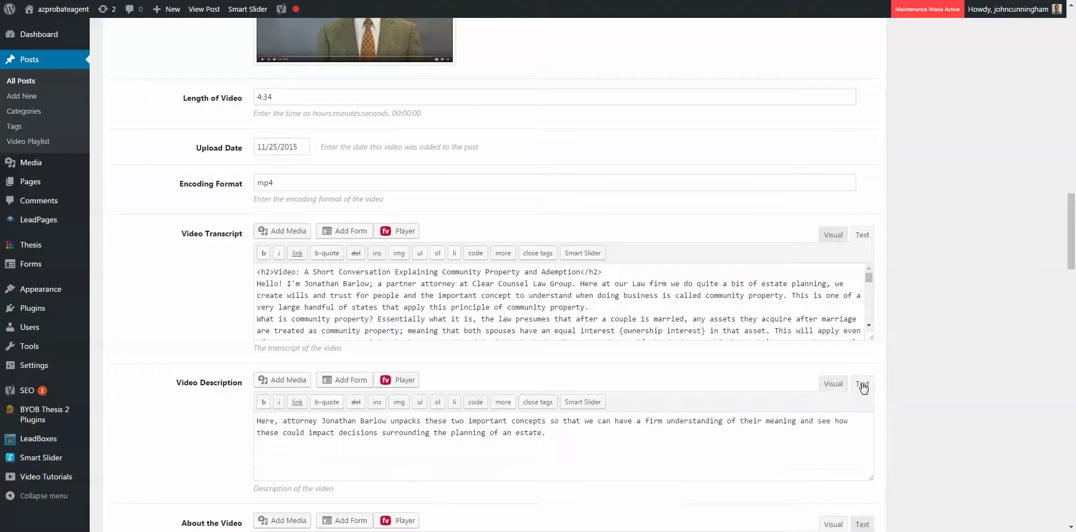
left_click(257, 421)
scroll(576, 419, "down", 3)
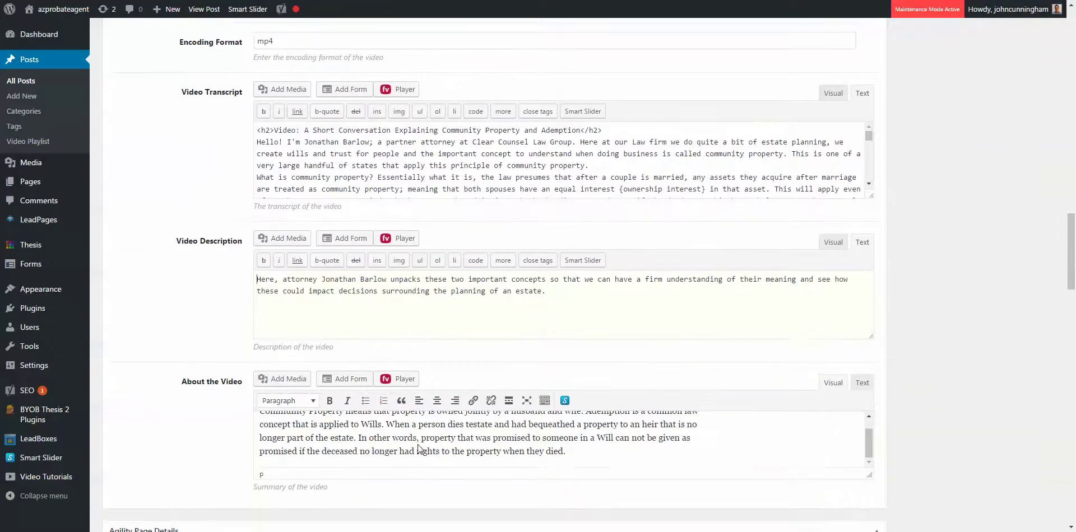
scroll(869, 411, "up", 1)
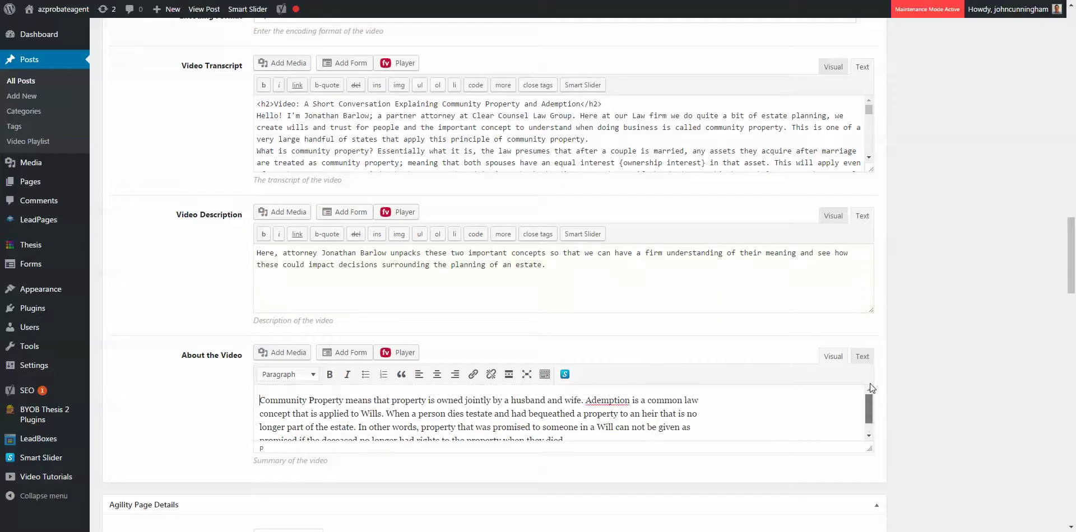
left_click(862, 357)
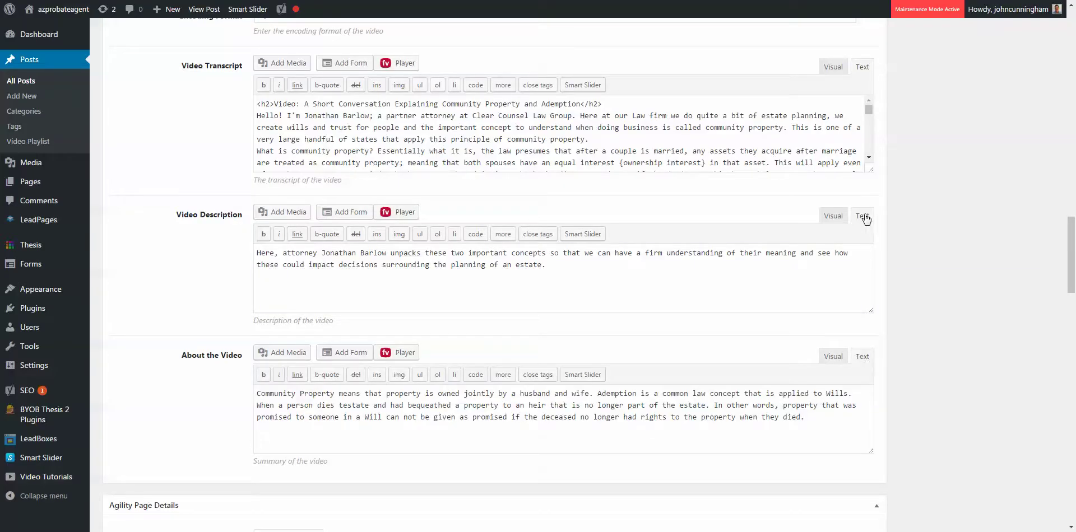
left_click(833, 216)
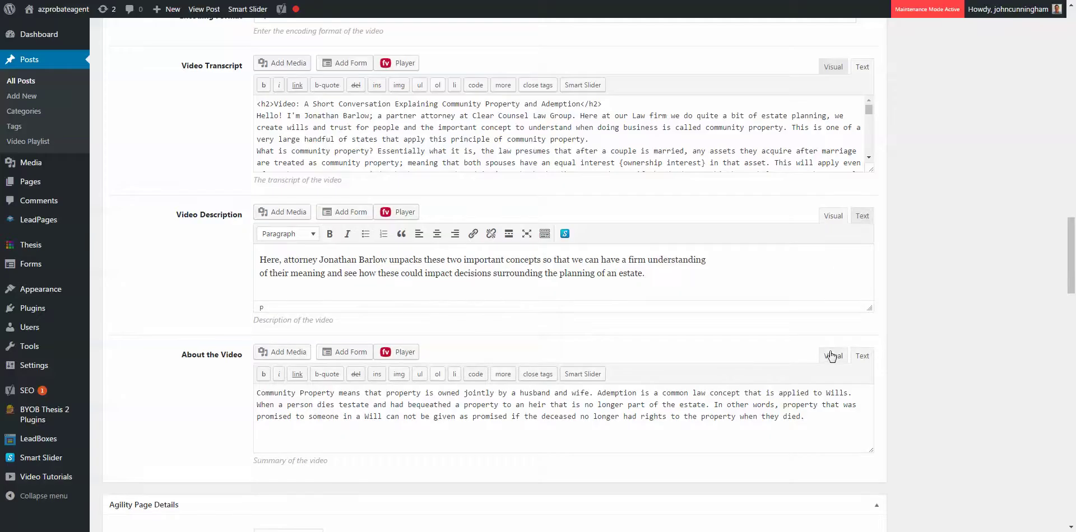
left_click(833, 356)
scroll(527, 19, "up", 5)
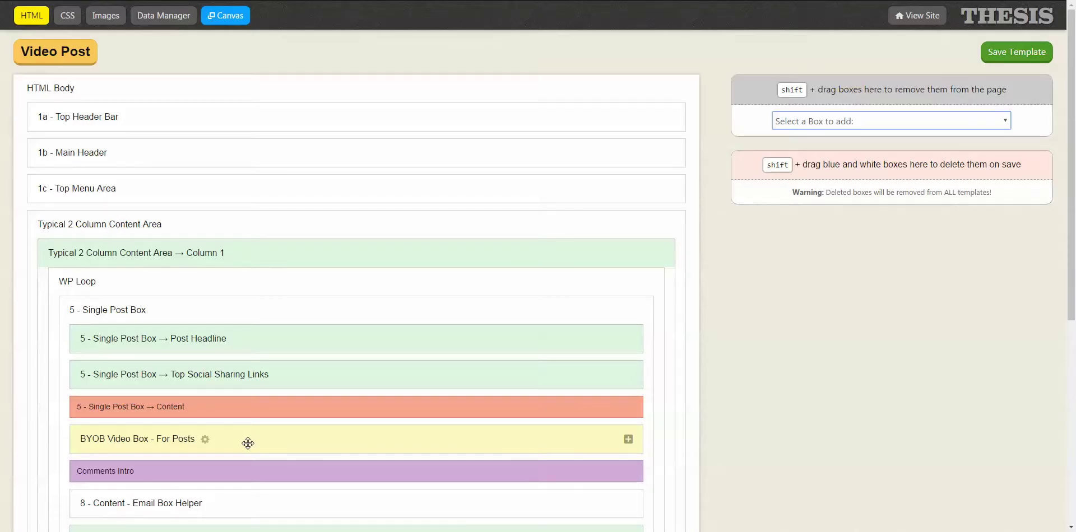
- Drag BYOB Video Box above Content and back below it, check the box list, and save the template
left_click_drag(248, 442, 242, 410)
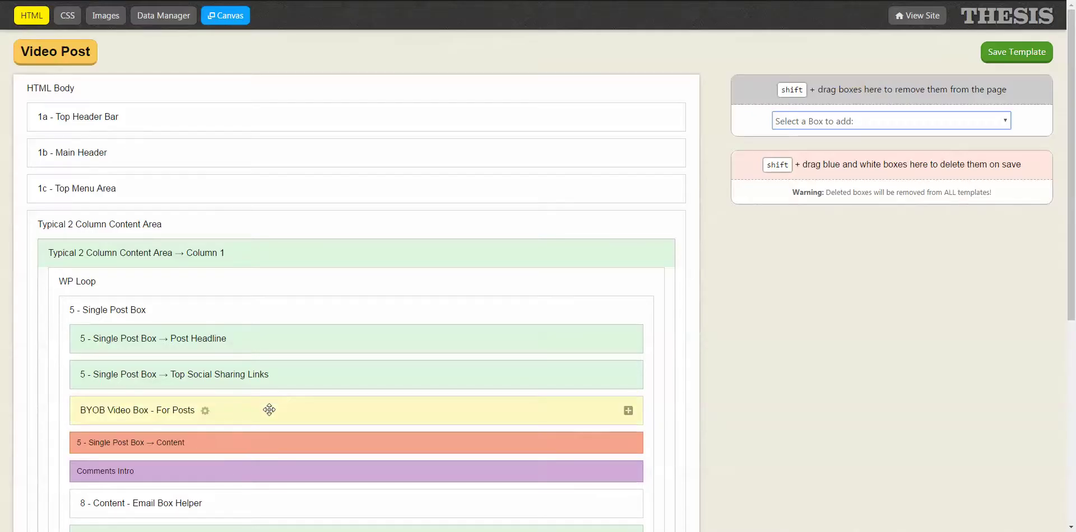
left_click_drag(269, 410, 258, 441)
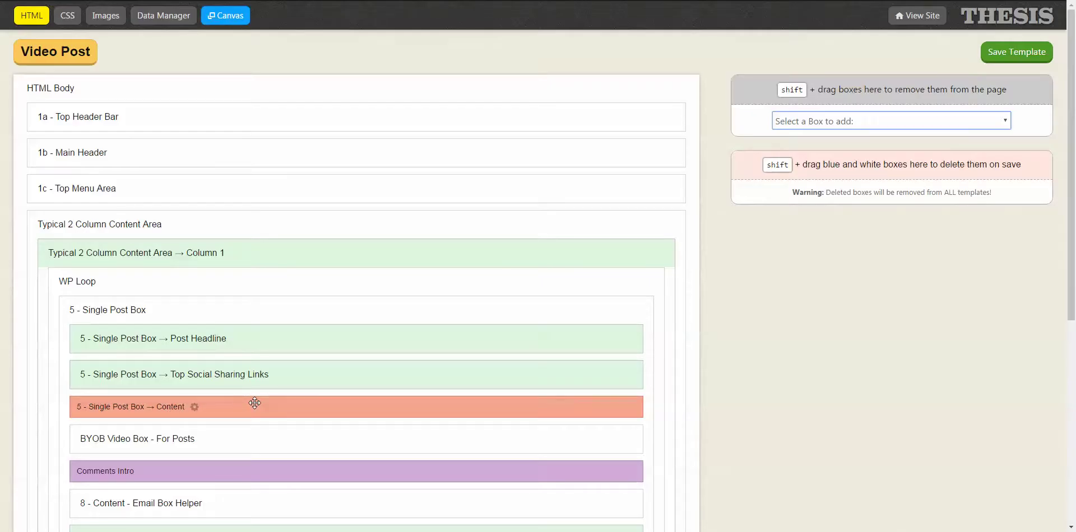
left_click(1008, 123)
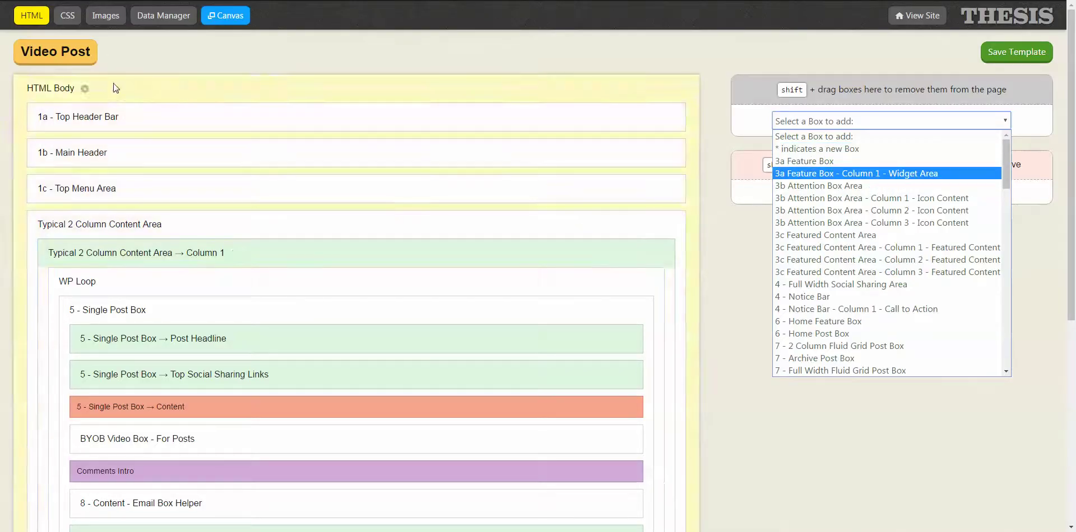
left_click(1013, 56)
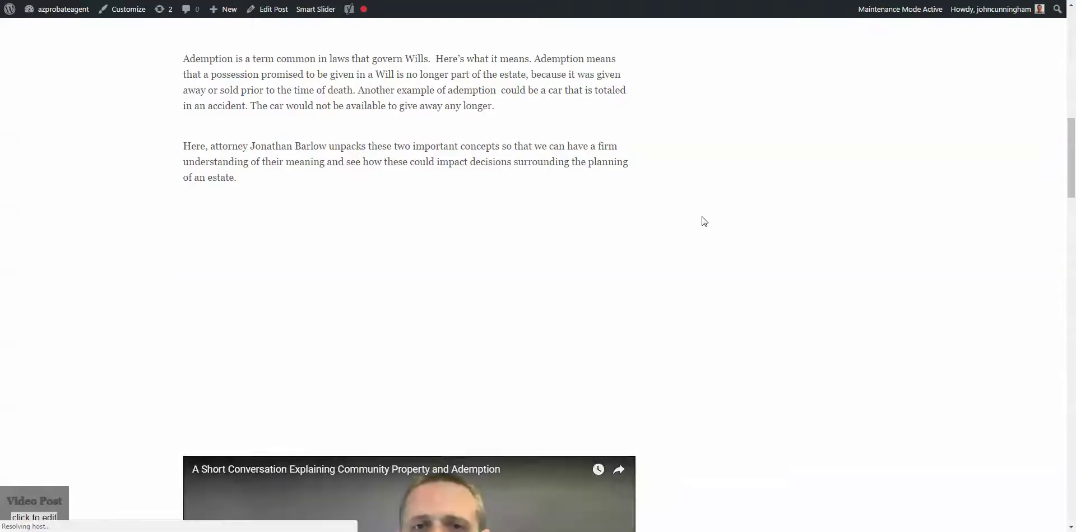
scroll(704, 223, "down", 4)
scroll(704, 220, "down", 4)
scroll(703, 217, "down", 3)
scroll(702, 215, "down", 1)
scroll(701, 215, "down", 2)
scroll(706, 223, "up", 3)
scroll(708, 231, "up", 5)
scroll(711, 234, "up", 5)
scroll(711, 239, "up", 5)
scroll(709, 243, "up", 5)
scroll(710, 247, "up", 1)
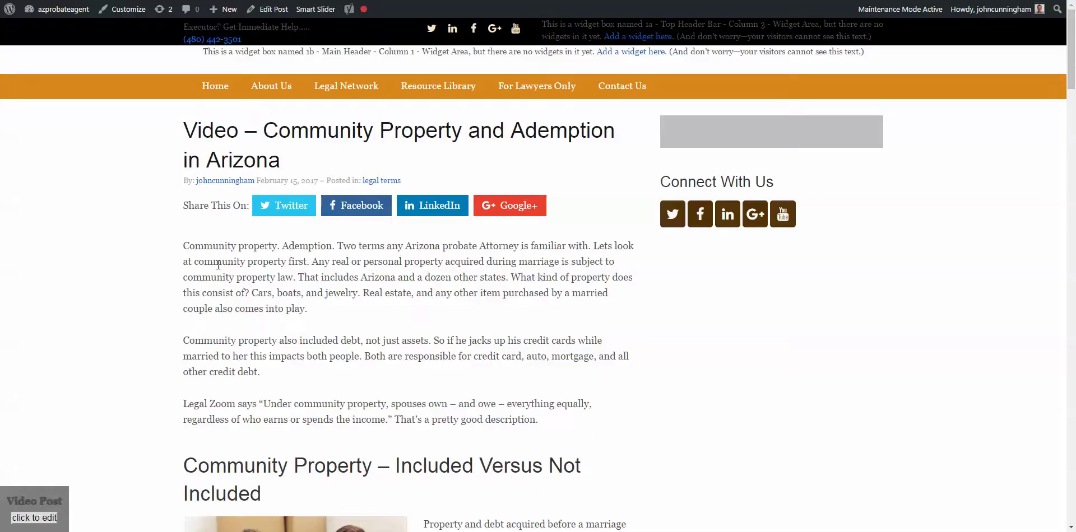
scroll(278, 444, "down", 3)
scroll(283, 438, "down", 3)
scroll(283, 416, "down", 3)
scroll(213, 394, "down", 5)
scroll(629, 418, "down", 5)
scroll(694, 412, "up", 5)
scroll(809, 235, "up", 6)
scroll(815, 234, "up", 1)
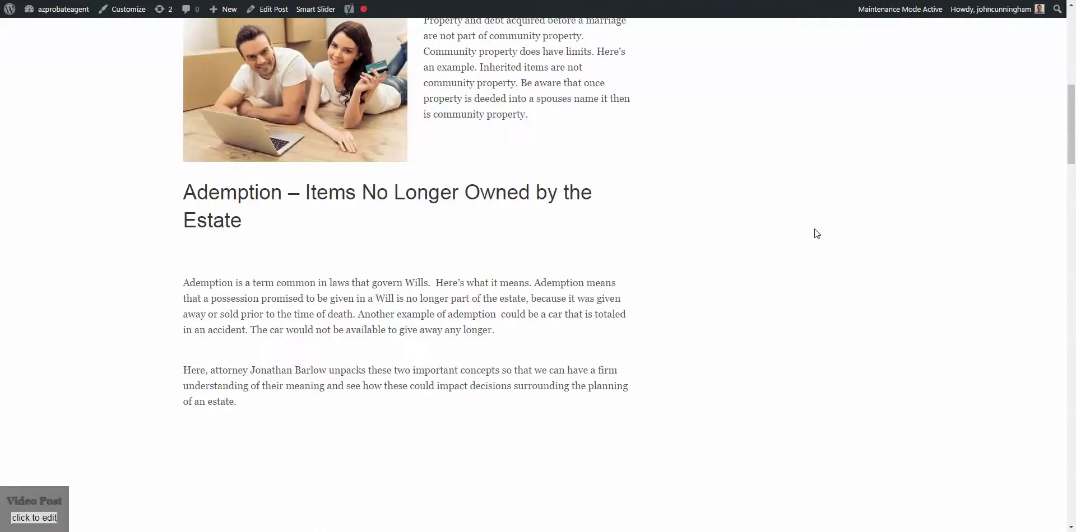